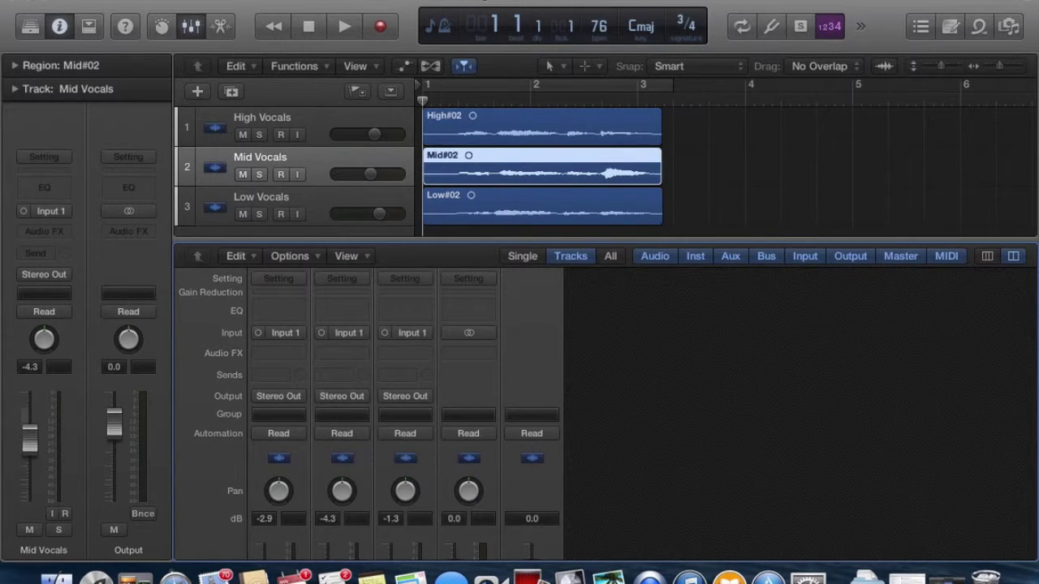
# Enter 'Reverb Bus' as Bus 1's long label in Mix > I/O Labels, then close the window.
pyautogui.click(373, 1)
pyautogui.click(410, 148)
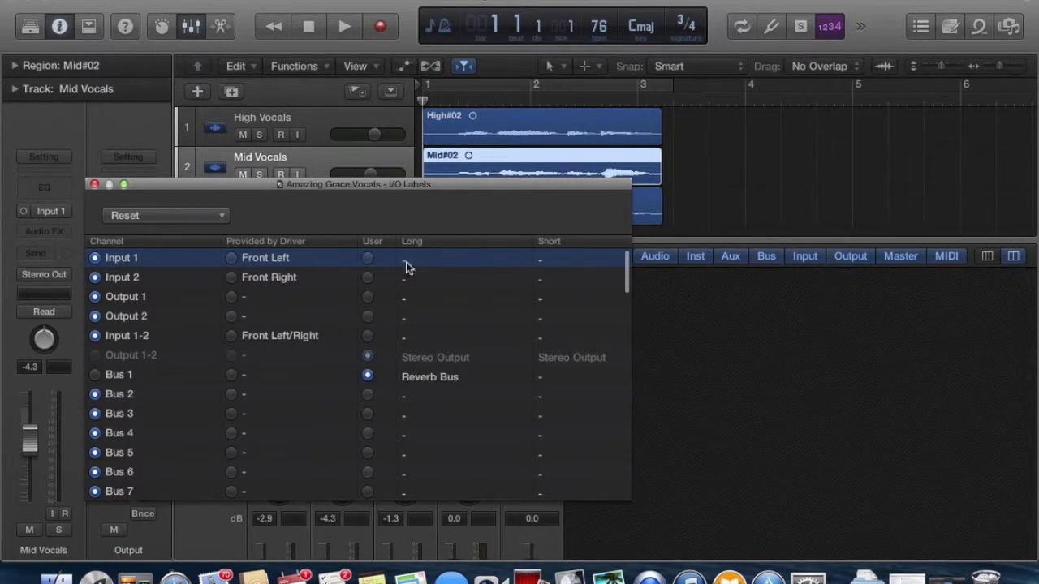
pyautogui.doubleClick(421, 382)
pyautogui.click(440, 398)
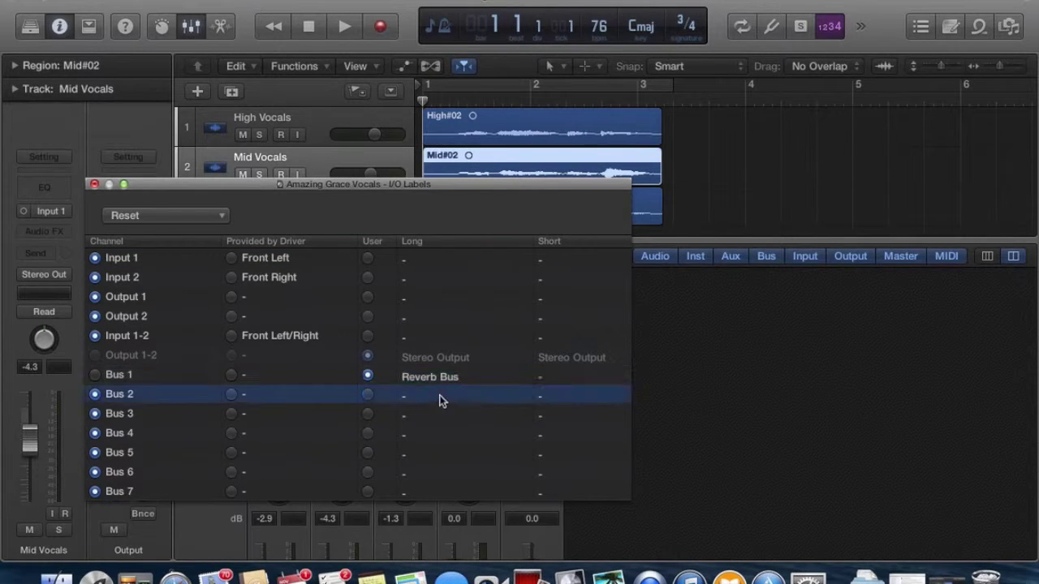
pyautogui.click(94, 186)
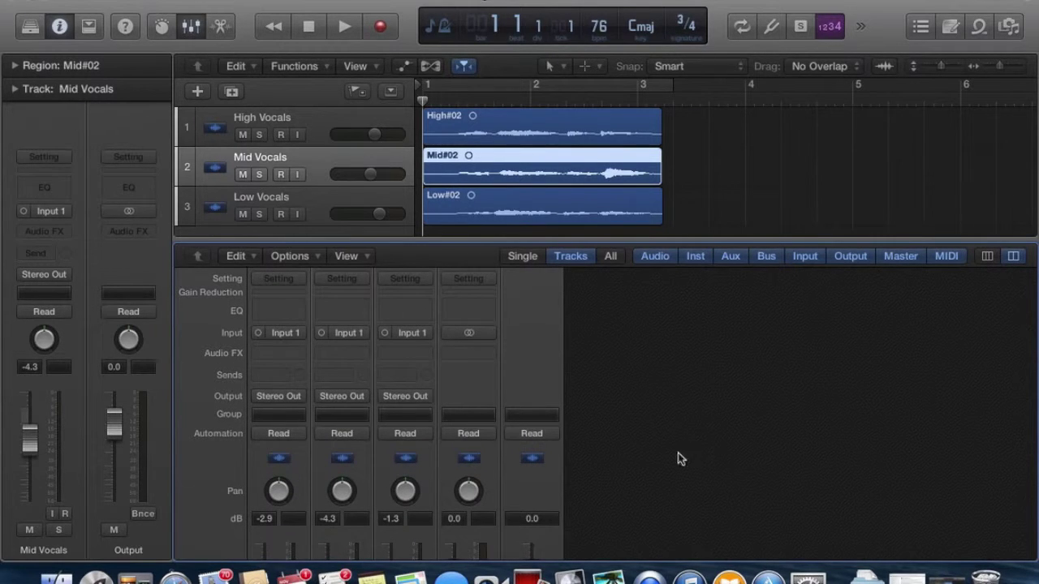
# Play the three dry vocal tracks and stop with the playhead at bar 3, beat 2.
pyautogui.click(340, 28)
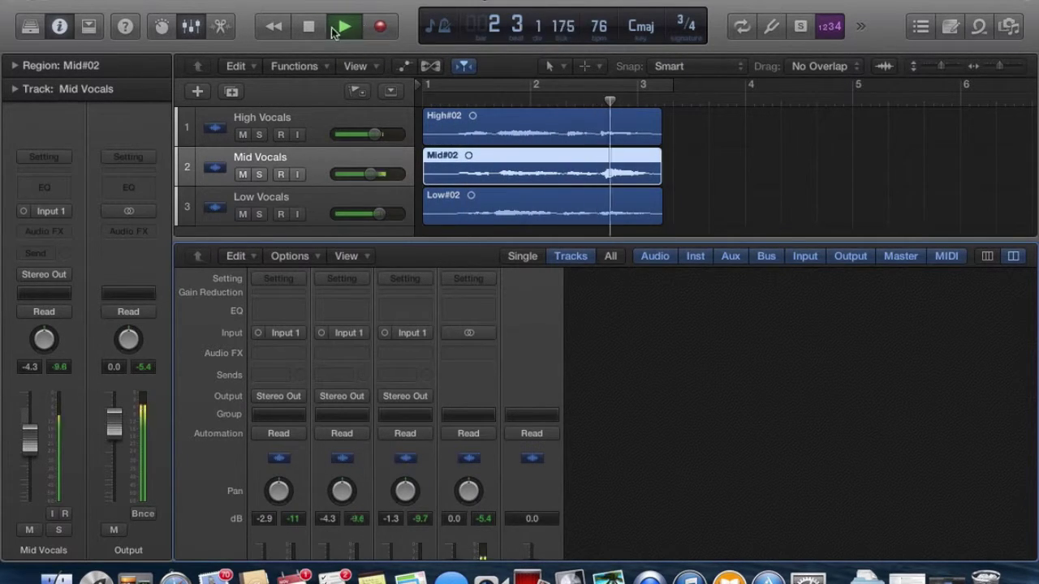
pyautogui.click(309, 29)
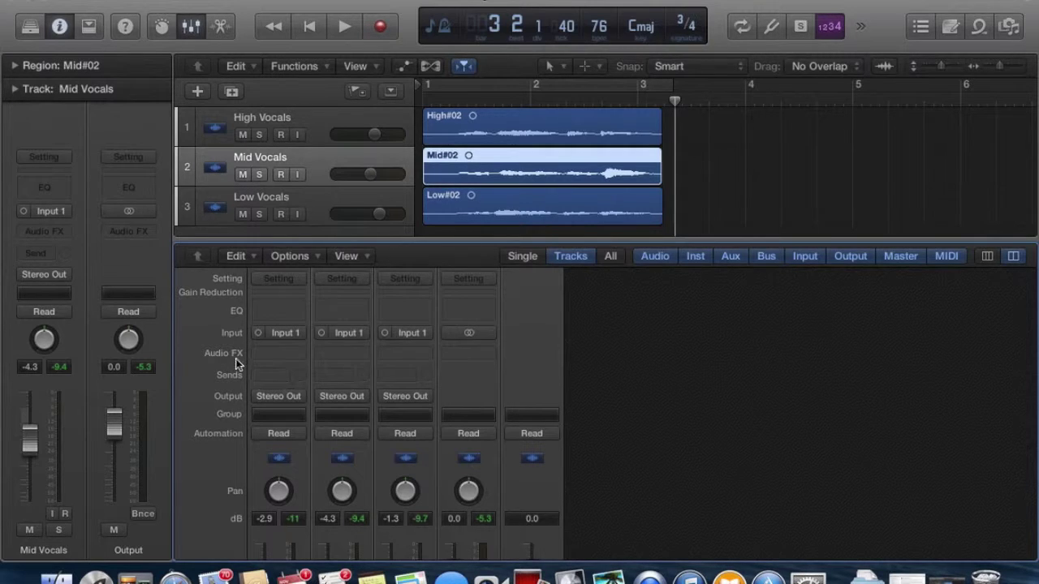
# Route a send from High, Mid and Low Vocals each to Bus 1 (Reverb Bus).
pyautogui.click(270, 375)
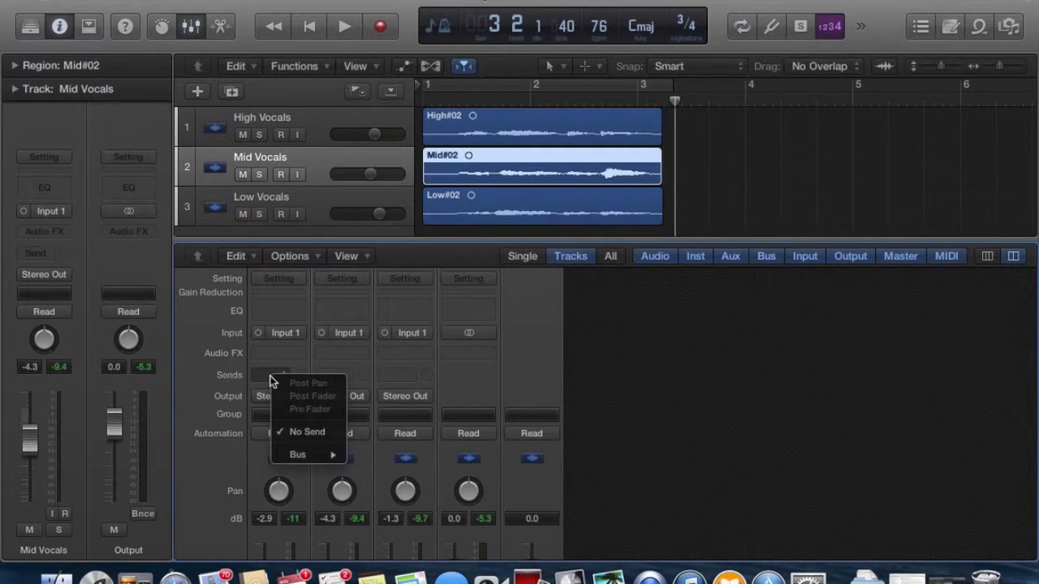
pyautogui.moveTo(324, 458)
pyautogui.click(389, 419)
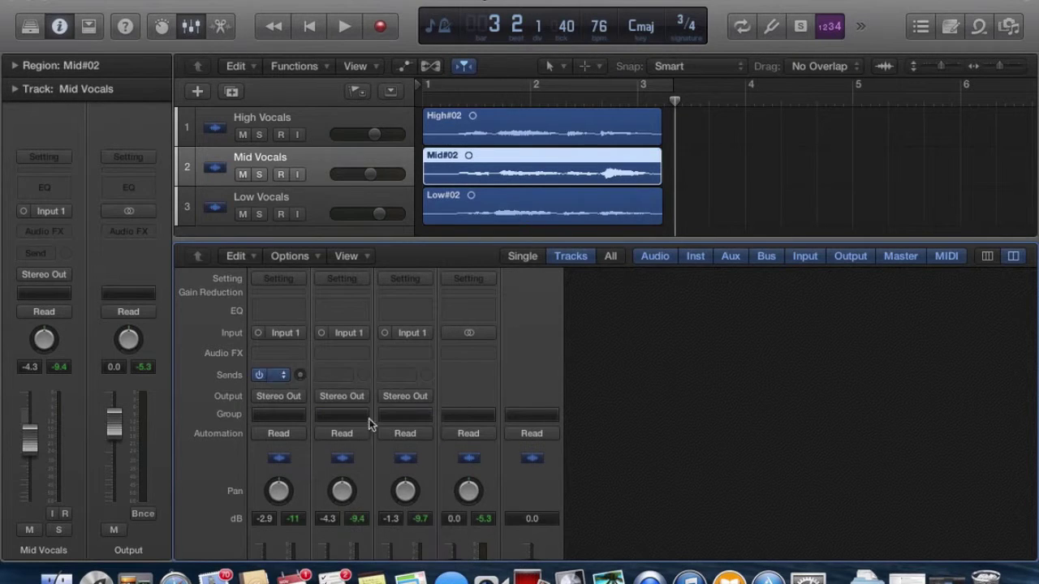
pyautogui.click(325, 369)
pyautogui.moveTo(388, 447)
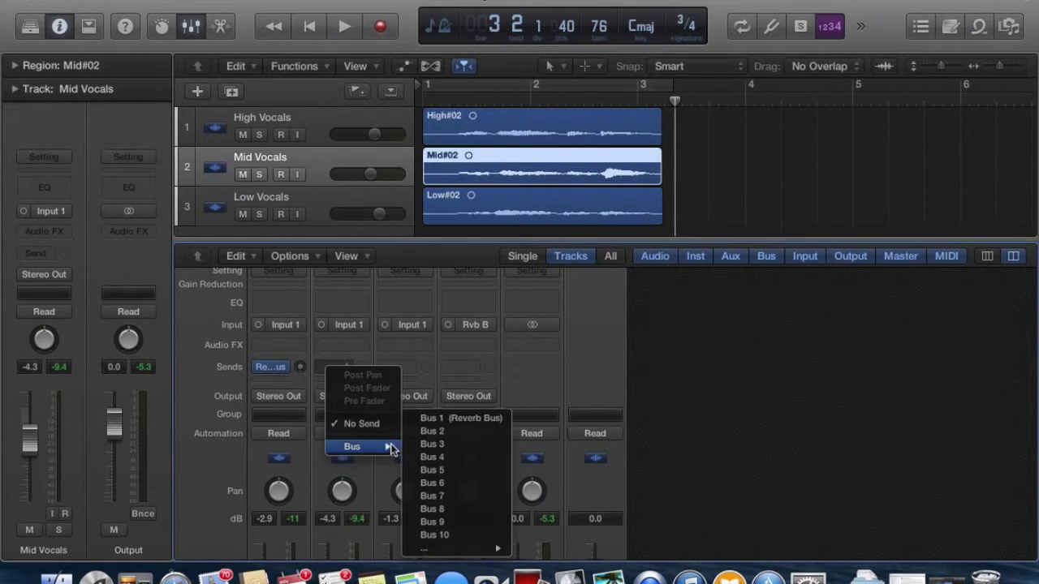
pyautogui.click(430, 419)
pyautogui.click(391, 367)
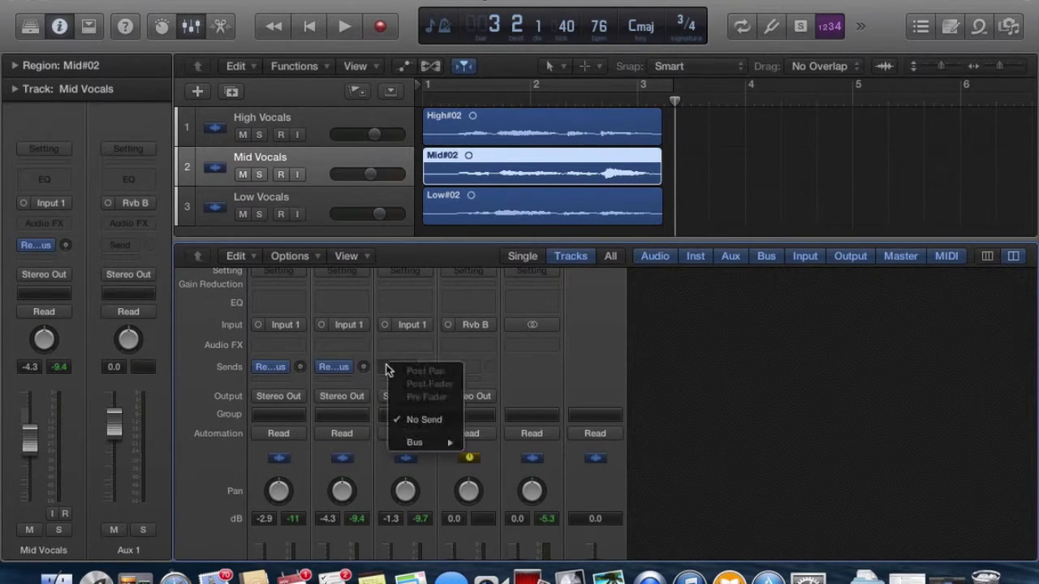
pyautogui.moveTo(421, 443)
pyautogui.click(487, 418)
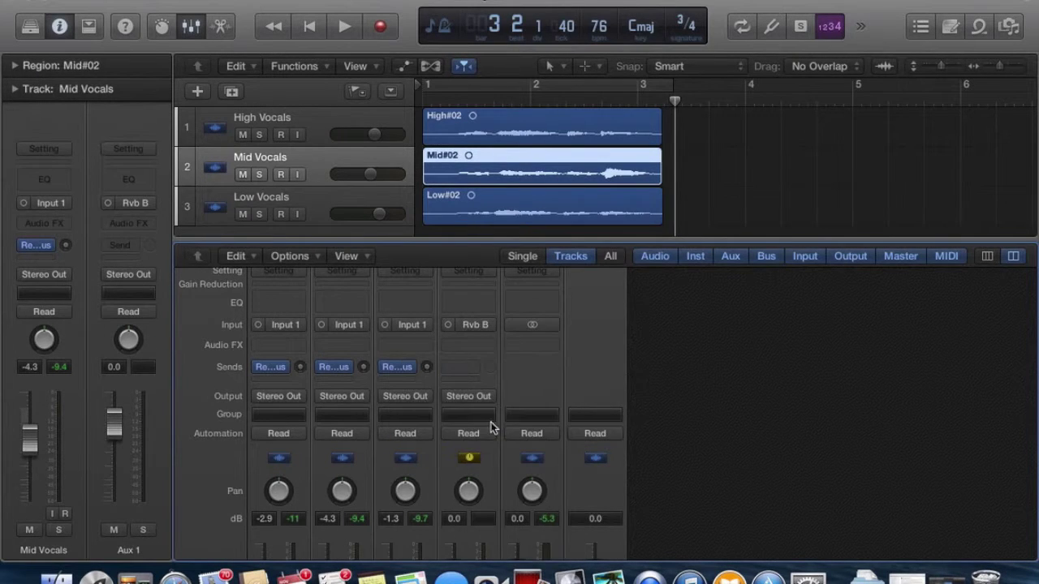
# Open the audio effect plug-in list on the new Aux 1 channel.
pyautogui.scroll(-5, 470, 428)
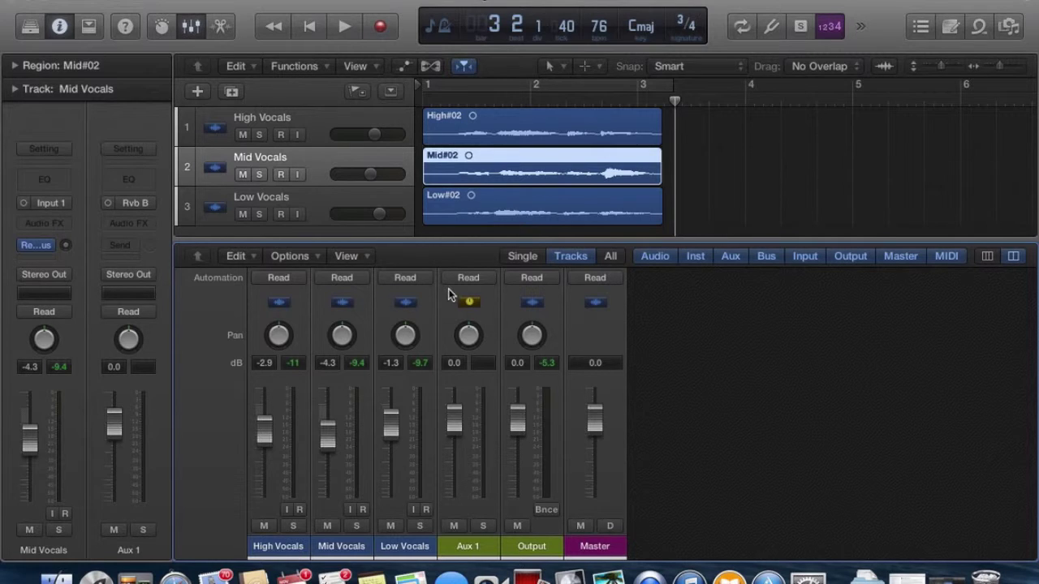
pyautogui.scroll(5, 460, 329)
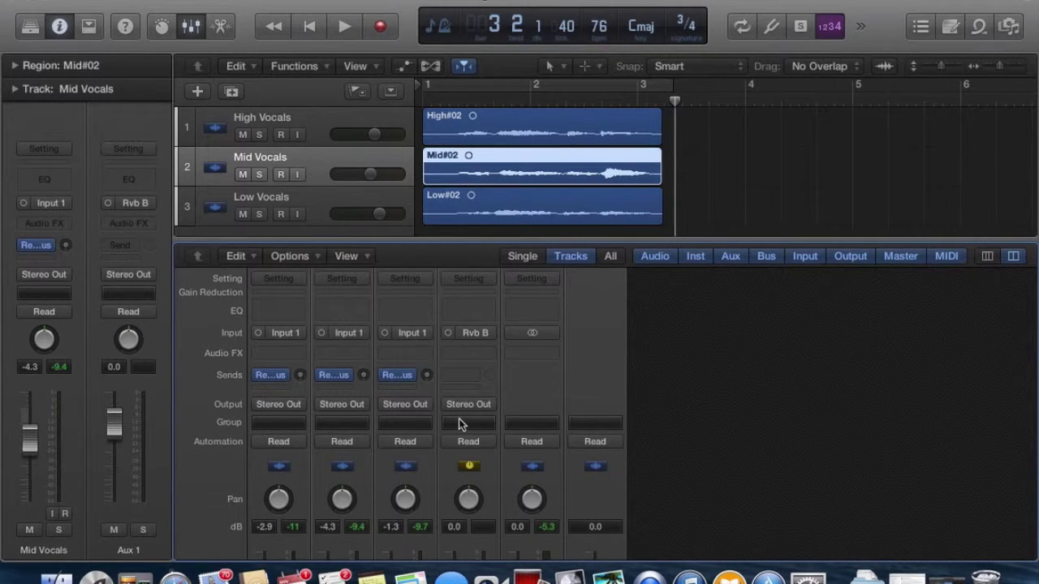
pyautogui.click(460, 354)
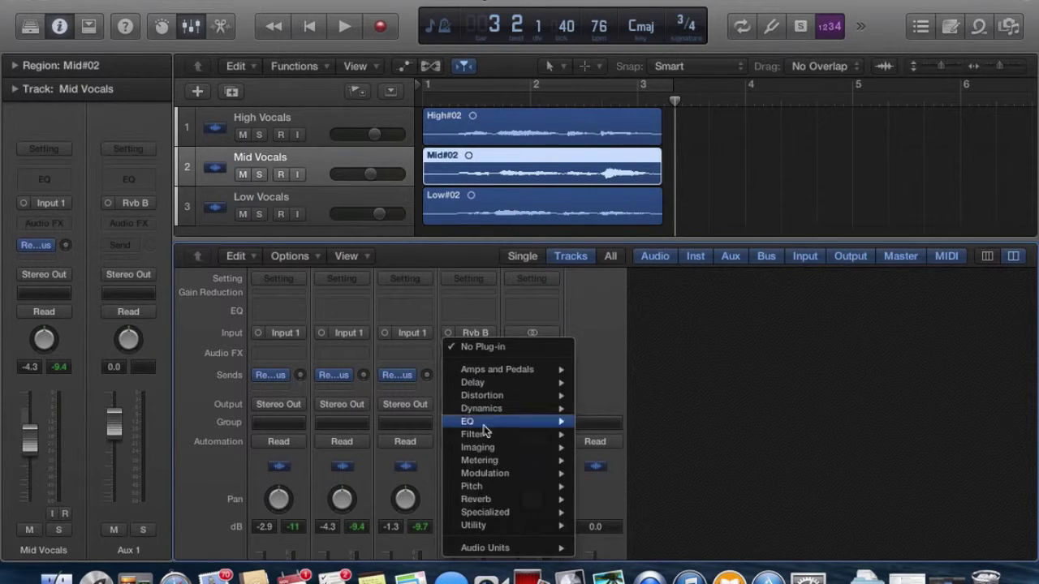
# Insert Reverb > Space Designer on Aux 1 and load Large Spaces > Halls > 01.3s Choir Hall.
pyautogui.moveTo(509, 500)
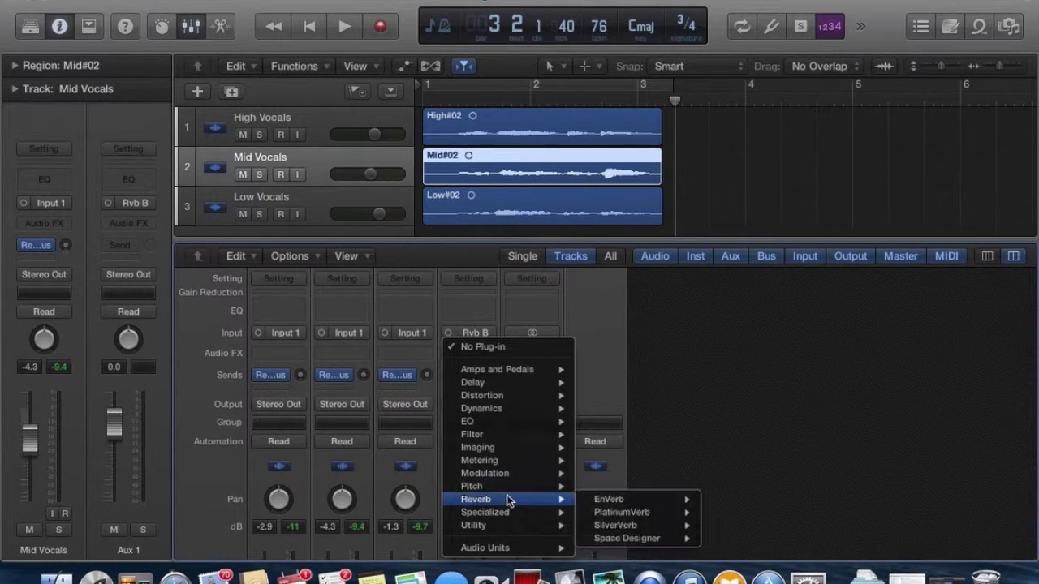
pyautogui.click(621, 537)
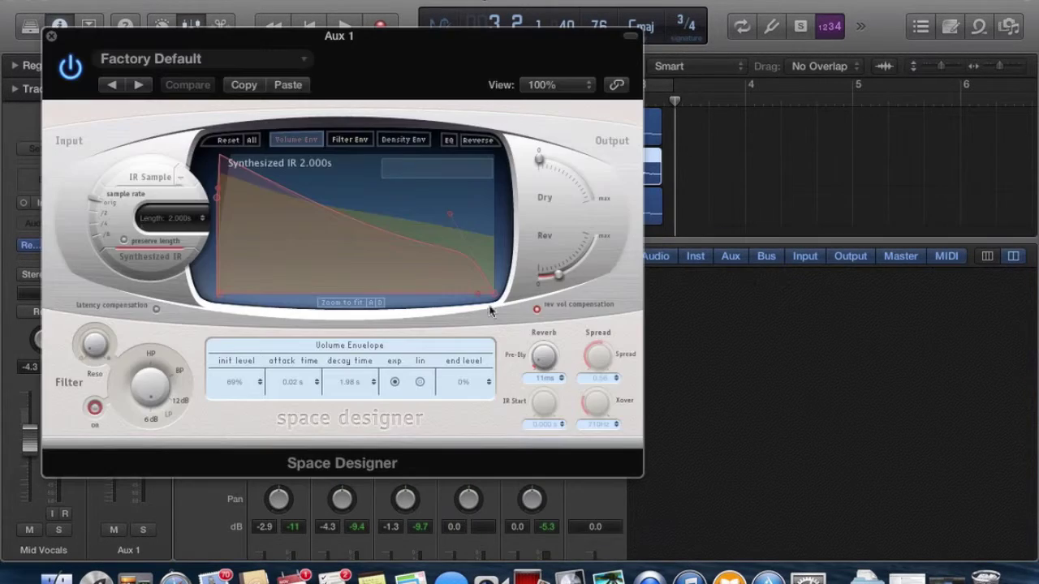
pyautogui.click(224, 64)
pyautogui.moveTo(172, 349)
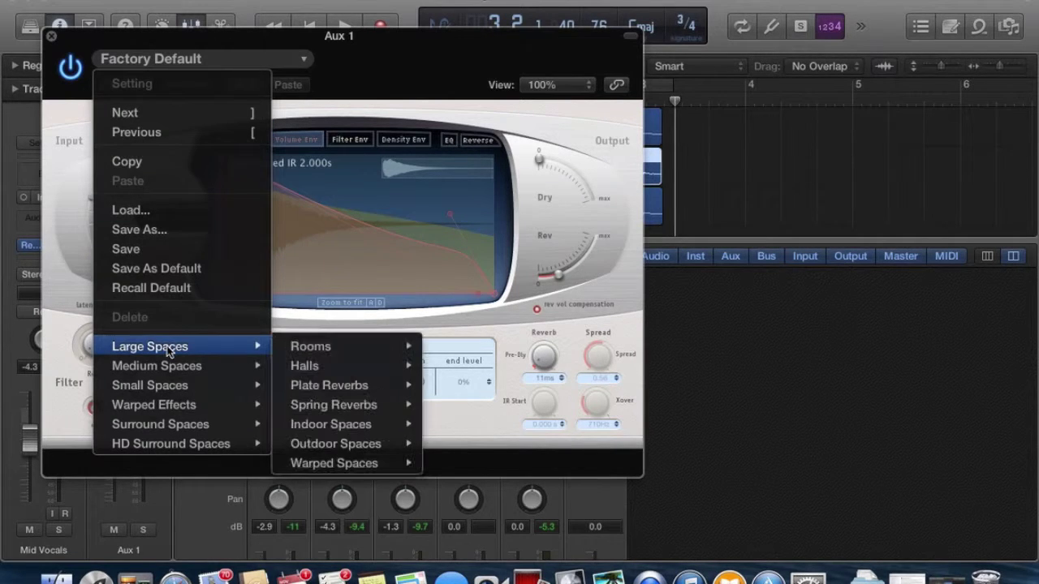
pyautogui.moveTo(304, 366)
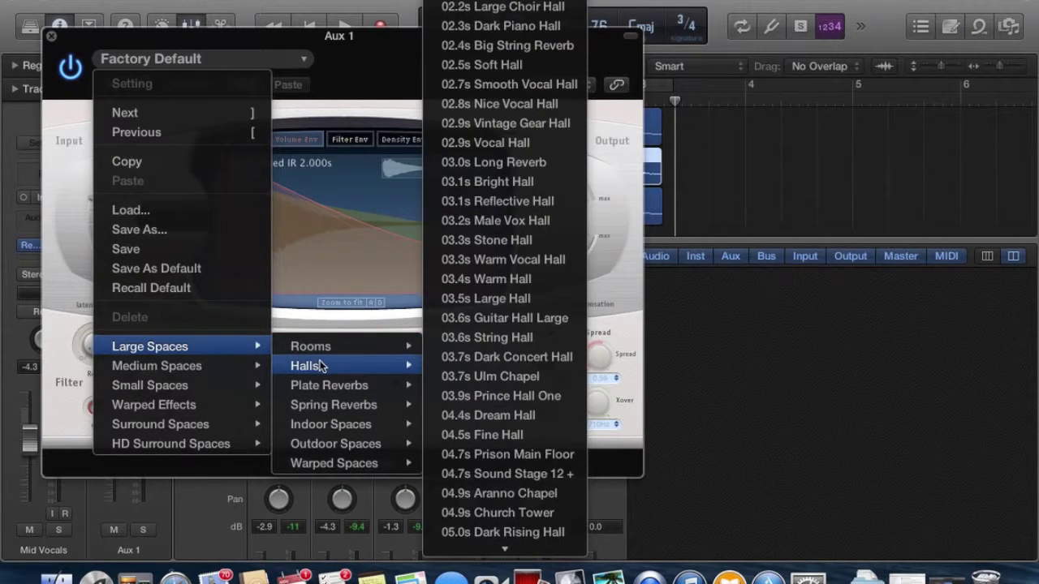
pyautogui.click(516, 7)
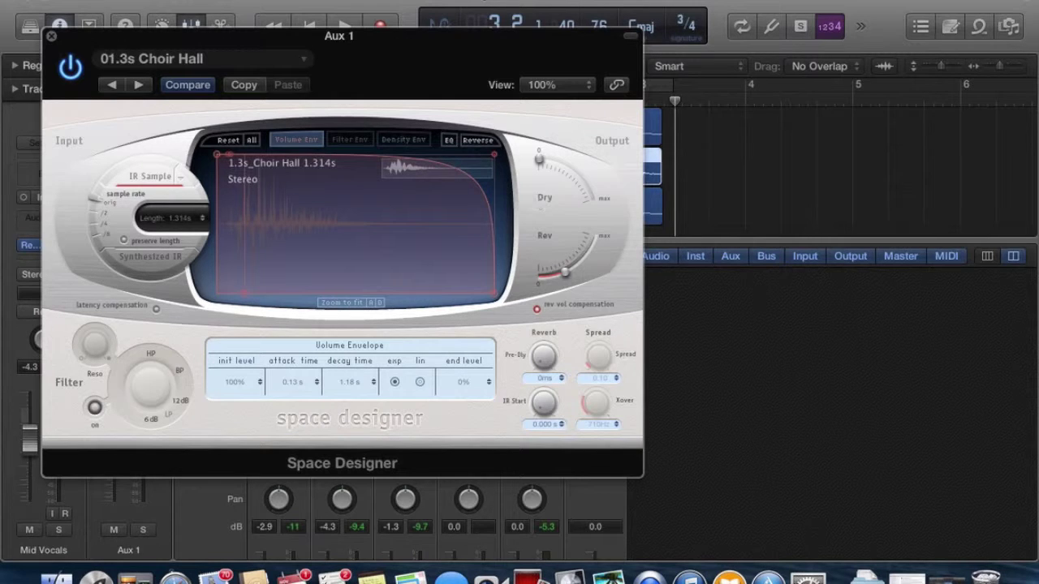
pyautogui.click(50, 39)
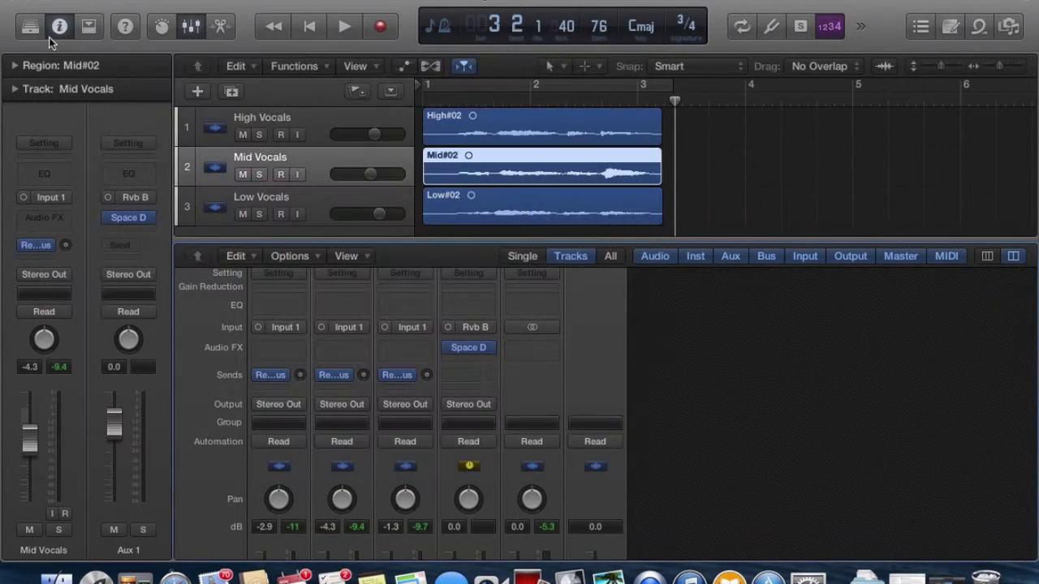
pyautogui.scroll(-2, 448, 412)
pyautogui.scroll(-2, 448, 412)
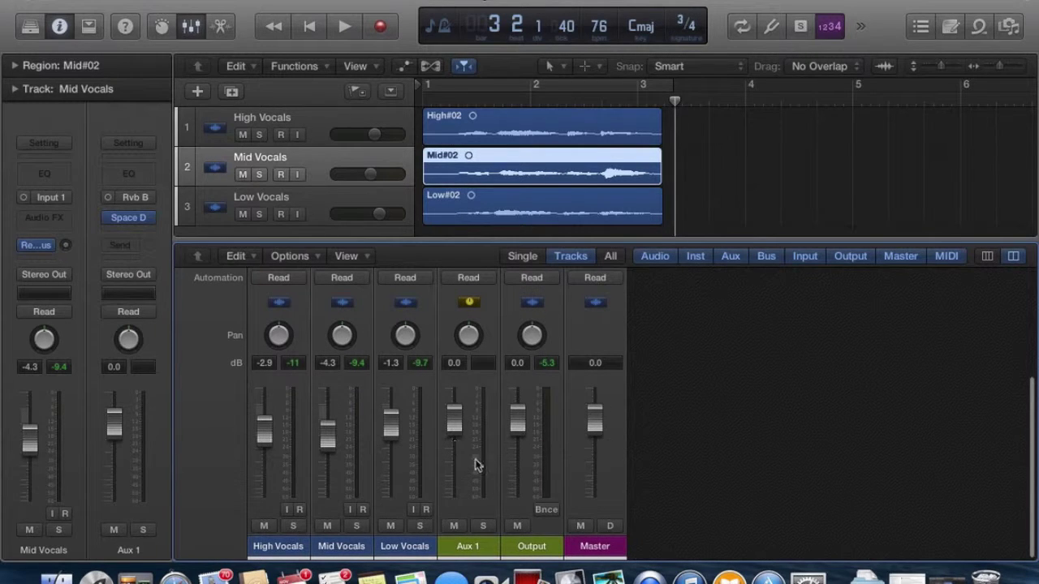
pyautogui.scroll(1, 452, 400)
pyautogui.scroll(5, 449, 398)
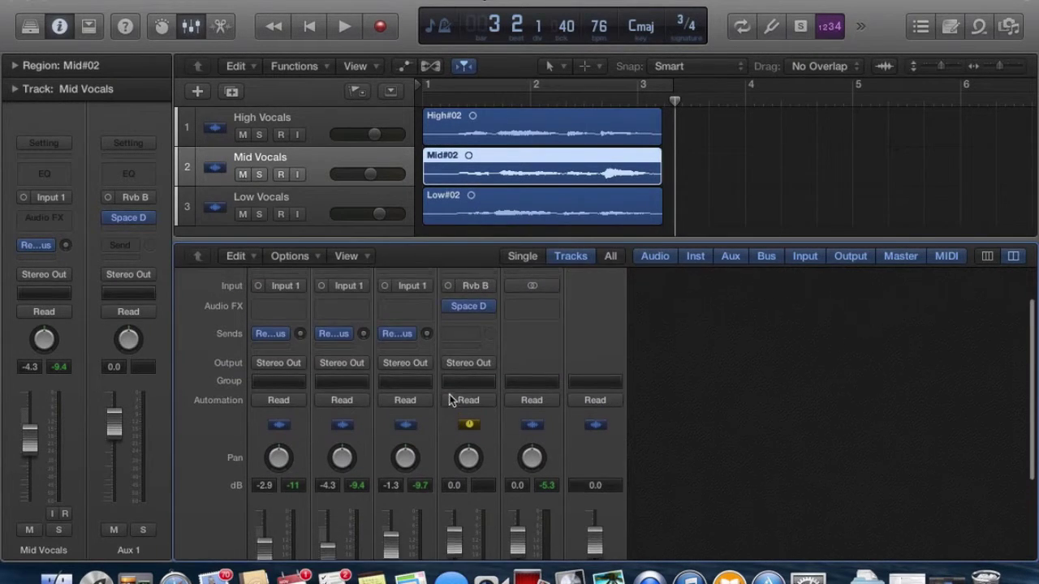
pyautogui.moveTo(468, 359)
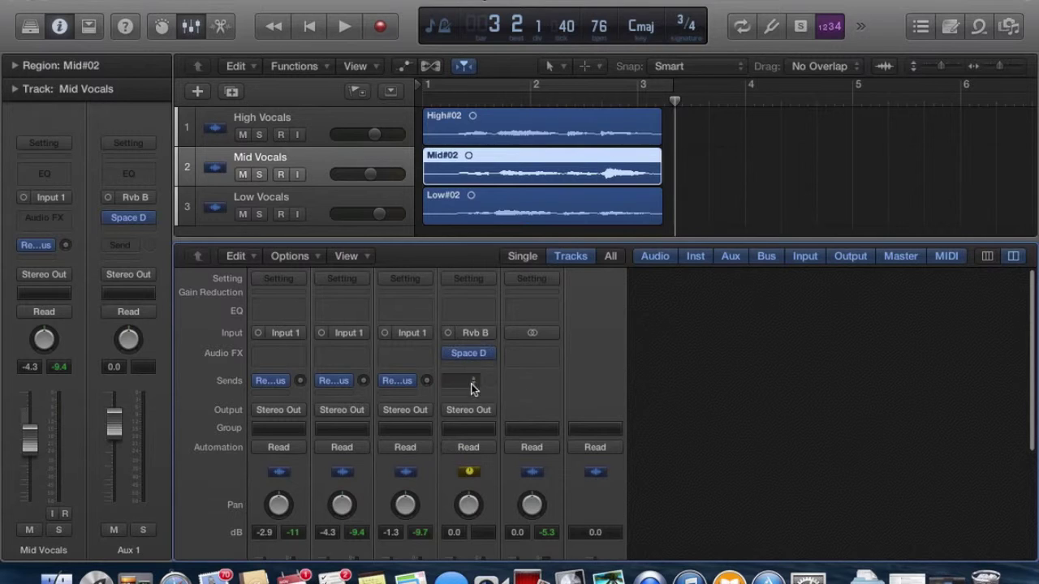
pyautogui.press('Return')
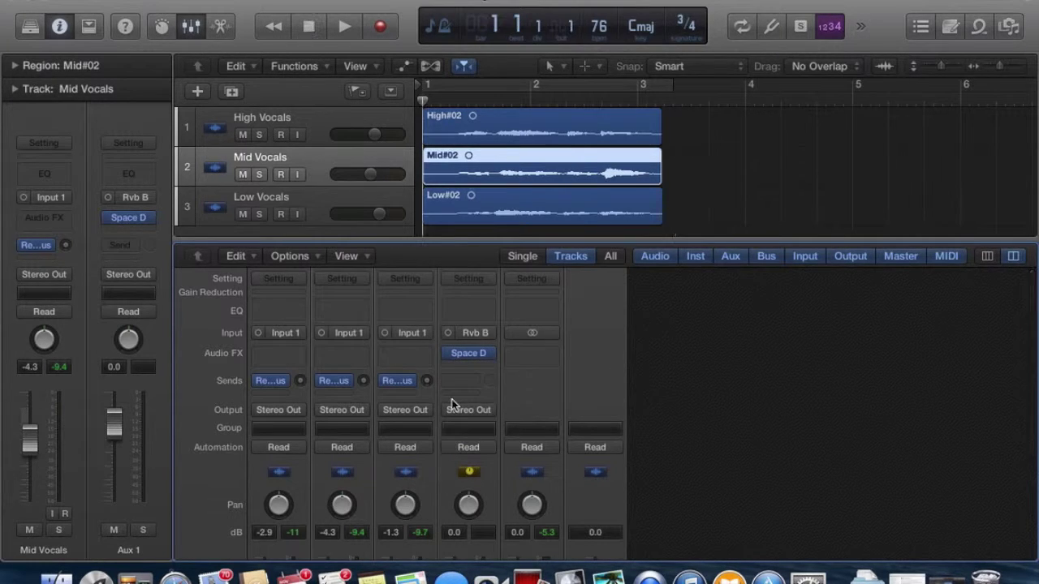
pyautogui.press('space')
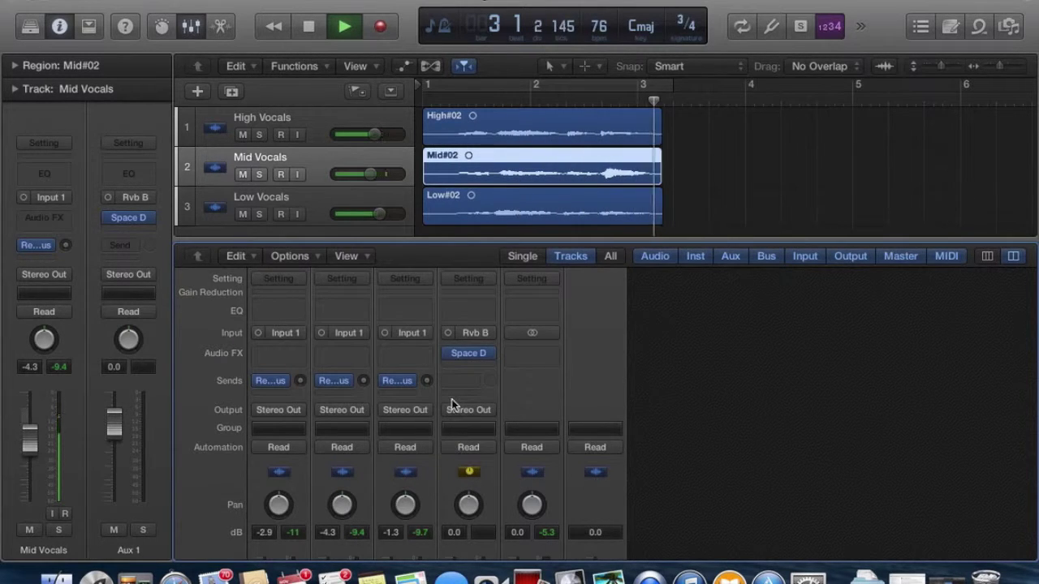
pyautogui.press('space')
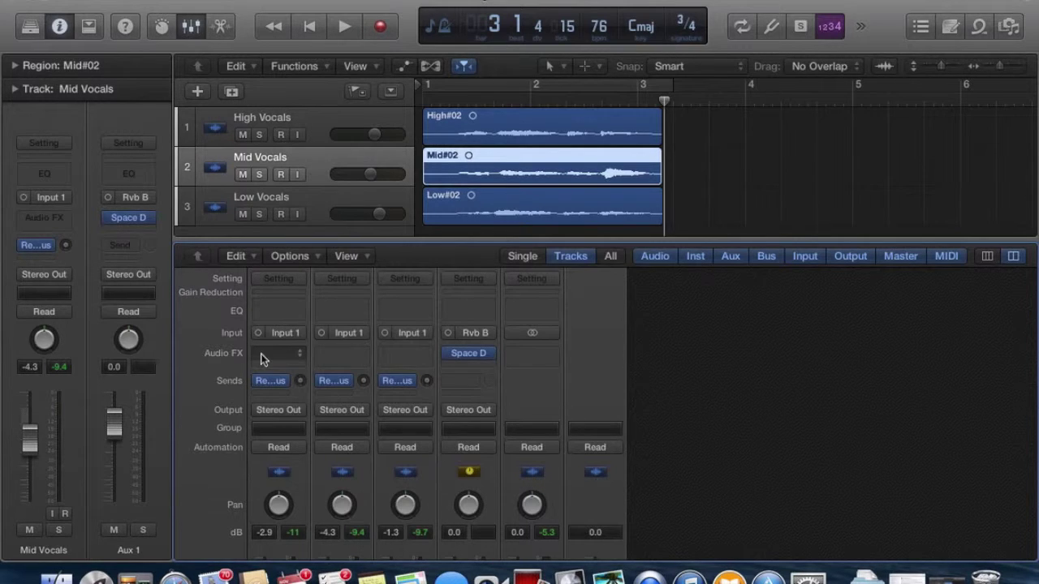
# Raise the High Vocals reverb send to -6 dB.
pyautogui.moveTo(277, 385)
pyautogui.click(301, 381)
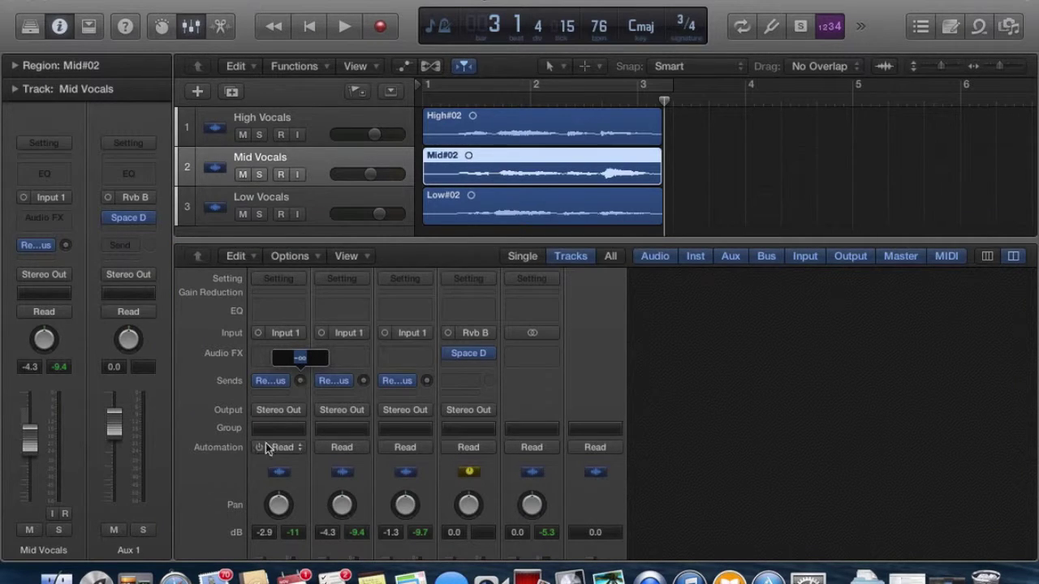
pyautogui.scroll(-4, 283, 429)
pyautogui.scroll(-2, 284, 431)
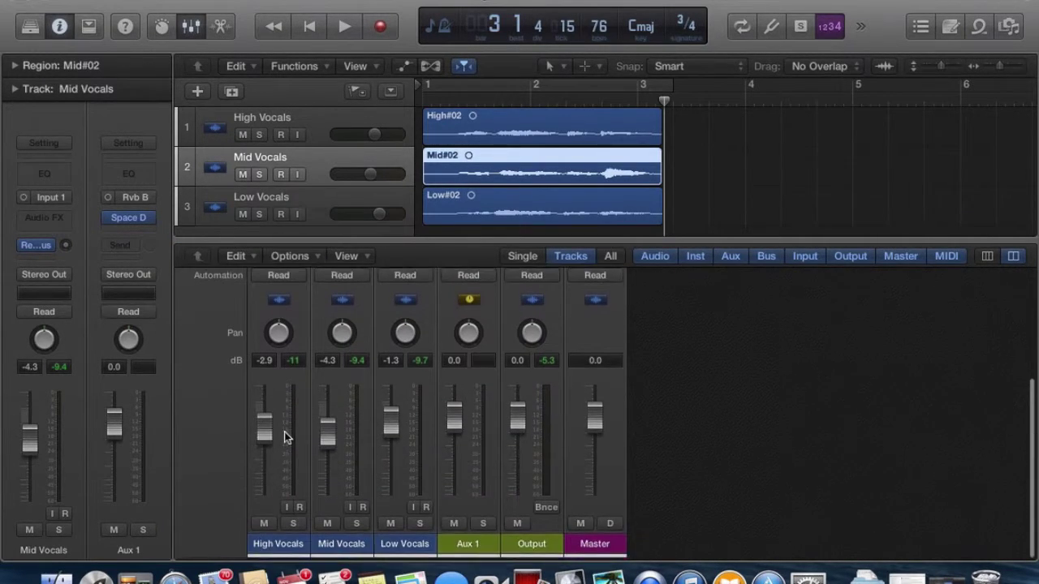
pyautogui.scroll(3, 284, 431)
pyautogui.scroll(2, 284, 431)
pyautogui.scroll(-5, 284, 432)
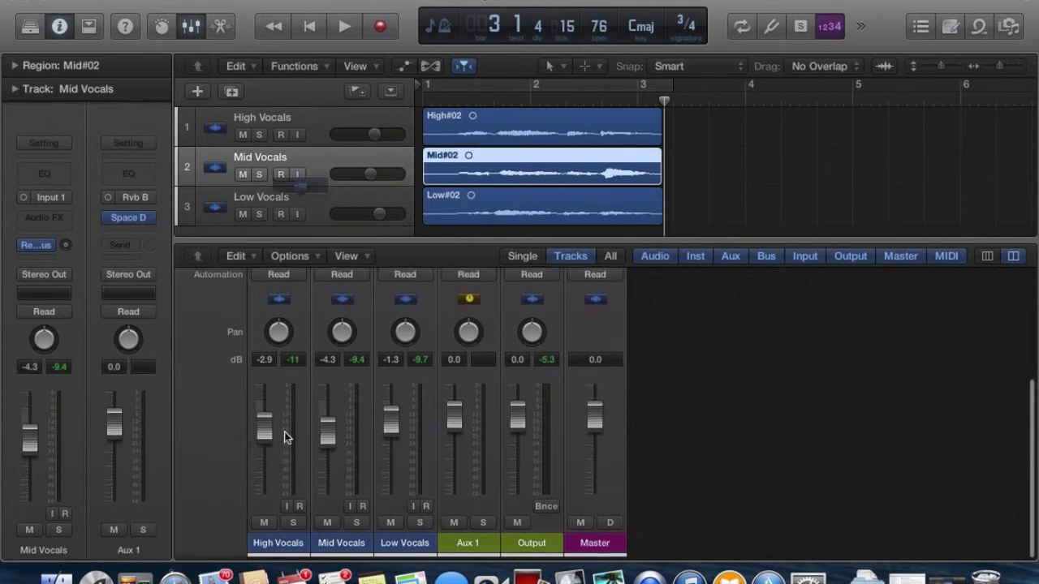
pyautogui.scroll(7, 284, 432)
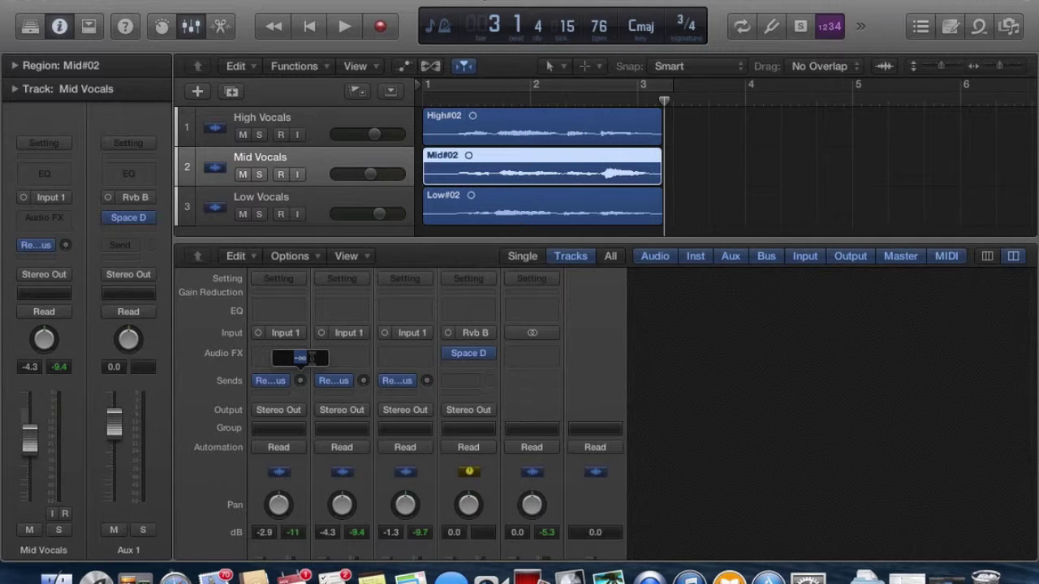
pyautogui.moveTo(311, 355); pyautogui.dragTo(311, 347)
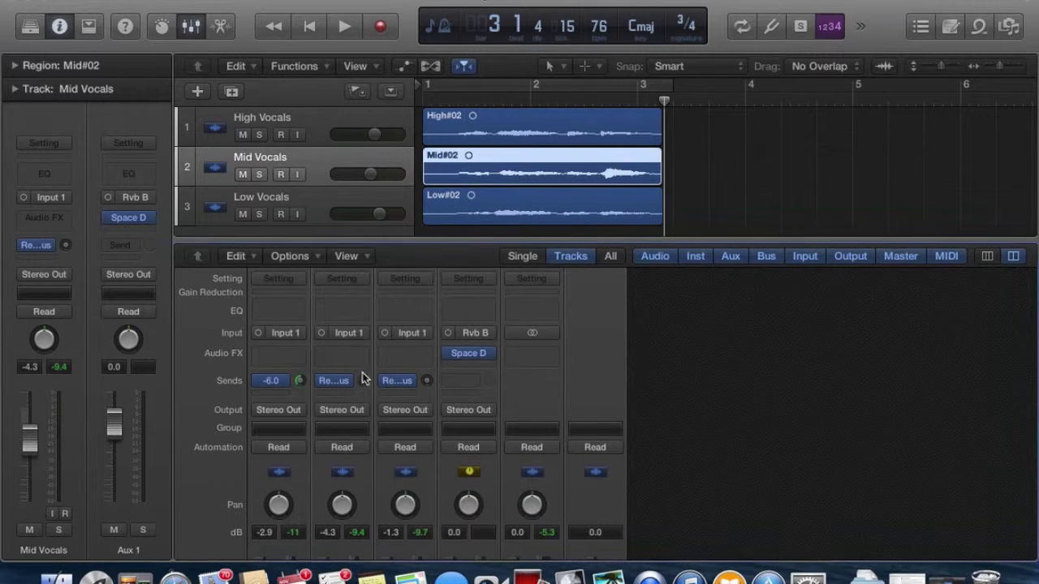
pyautogui.scroll(-7, 348, 410)
pyautogui.scroll(7, 349, 410)
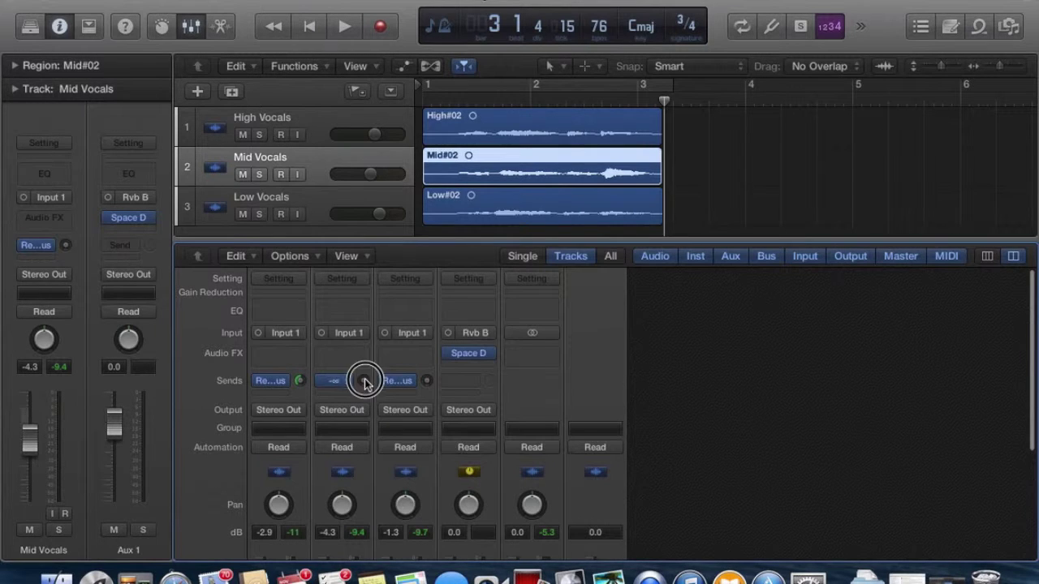
# Set the Mid Vocals send to 0 dB and the Low Vocals send to +6 dB.
pyautogui.doubleClick(364, 380)
pyautogui.write('0')
pyautogui.press('Return')
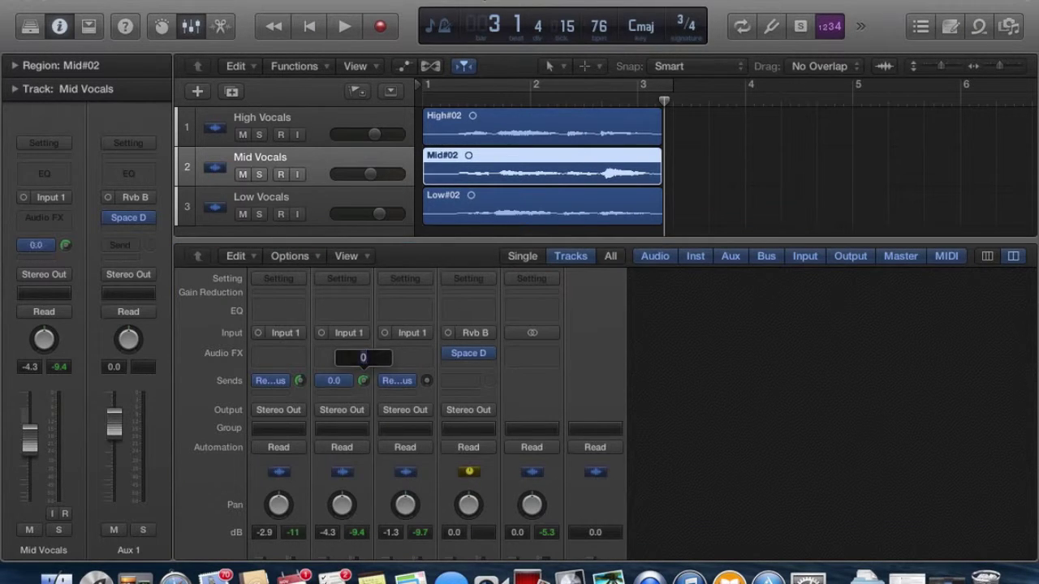
pyautogui.scroll(-5, 380, 457)
pyautogui.scroll(5, 379, 457)
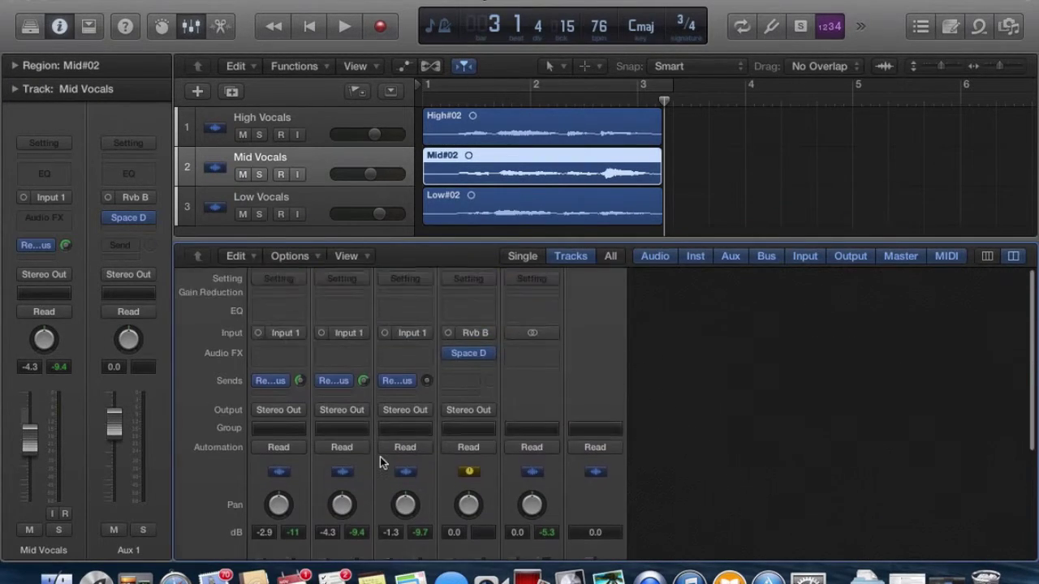
pyautogui.click(428, 382)
pyautogui.doubleClick(428, 381)
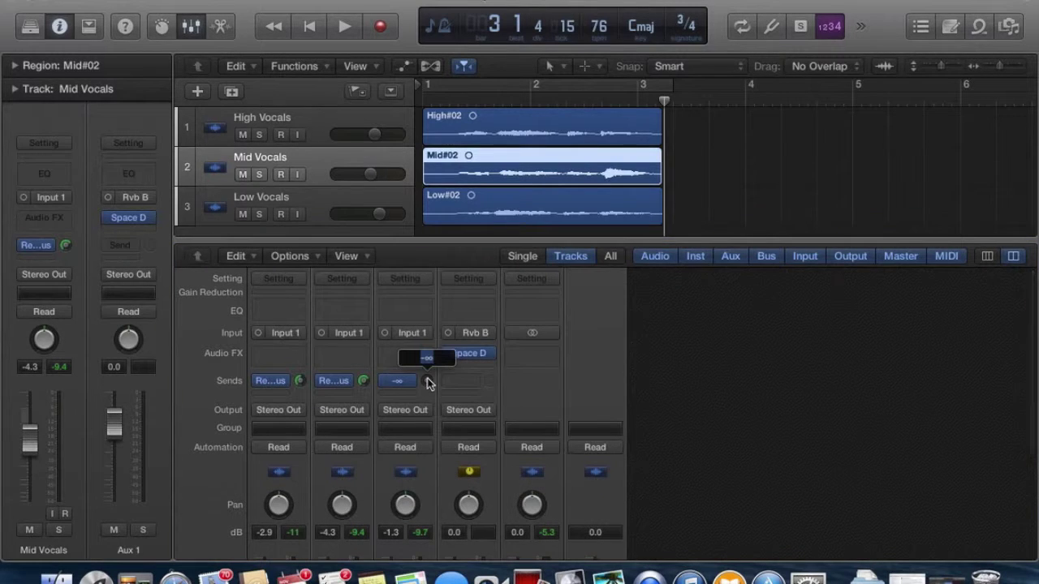
pyautogui.write('6')
pyautogui.press('Return')
pyautogui.scroll(-2, 488, 488)
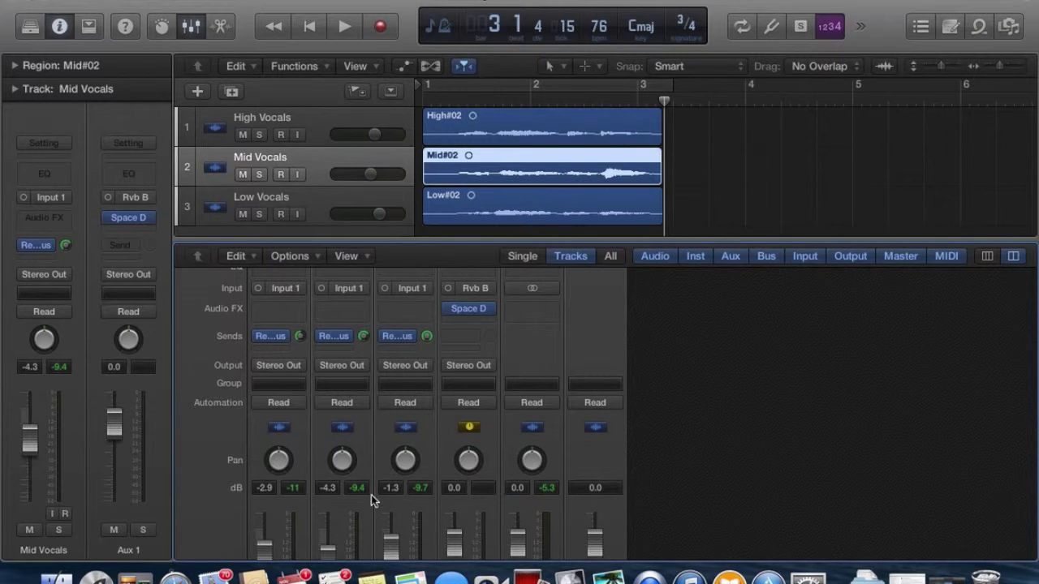
pyautogui.scroll(-5, 371, 495)
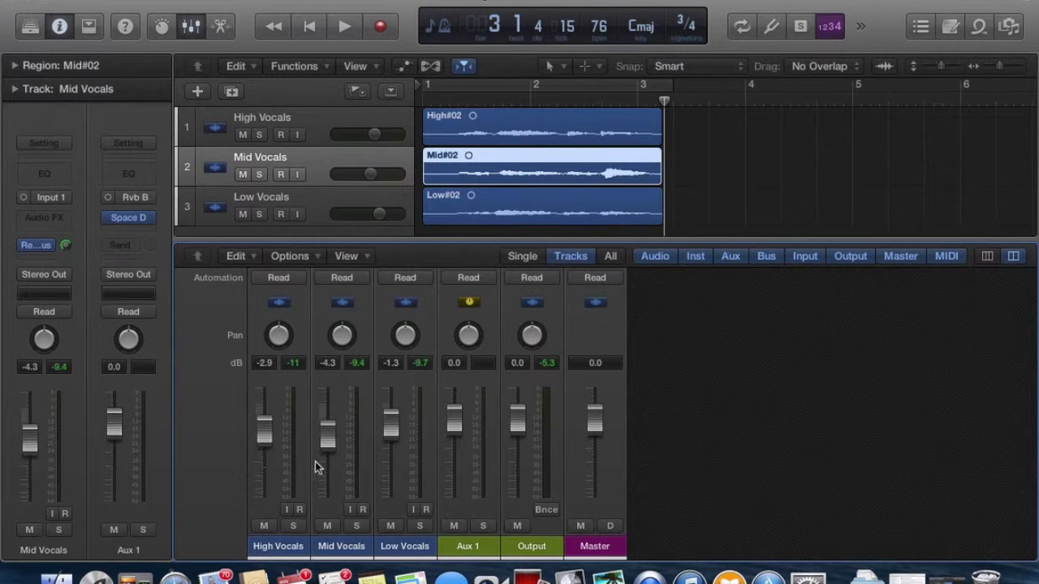
pyautogui.scroll(5, 268, 381)
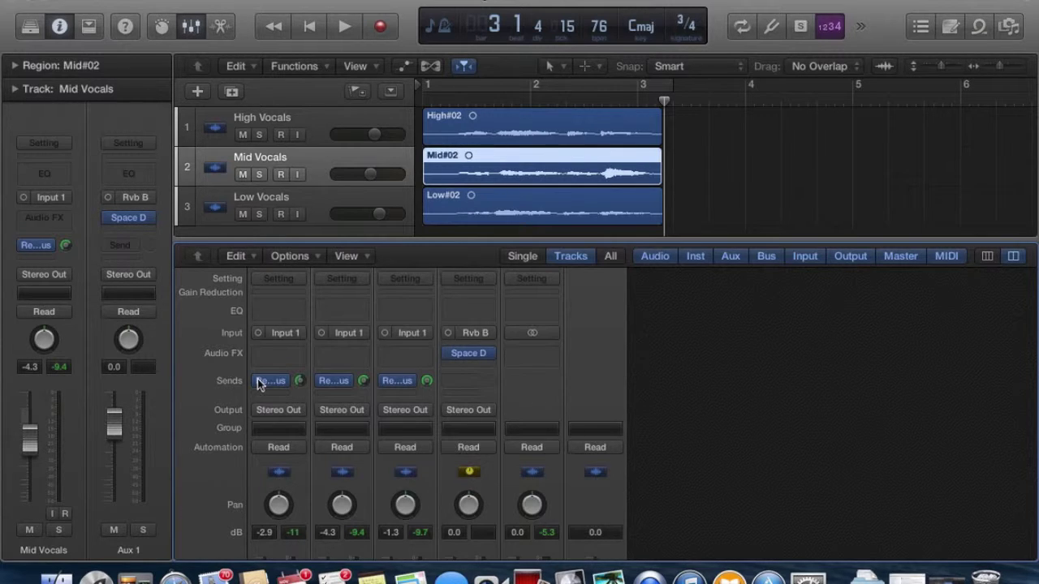
pyautogui.press('Return')
pyautogui.press('space')
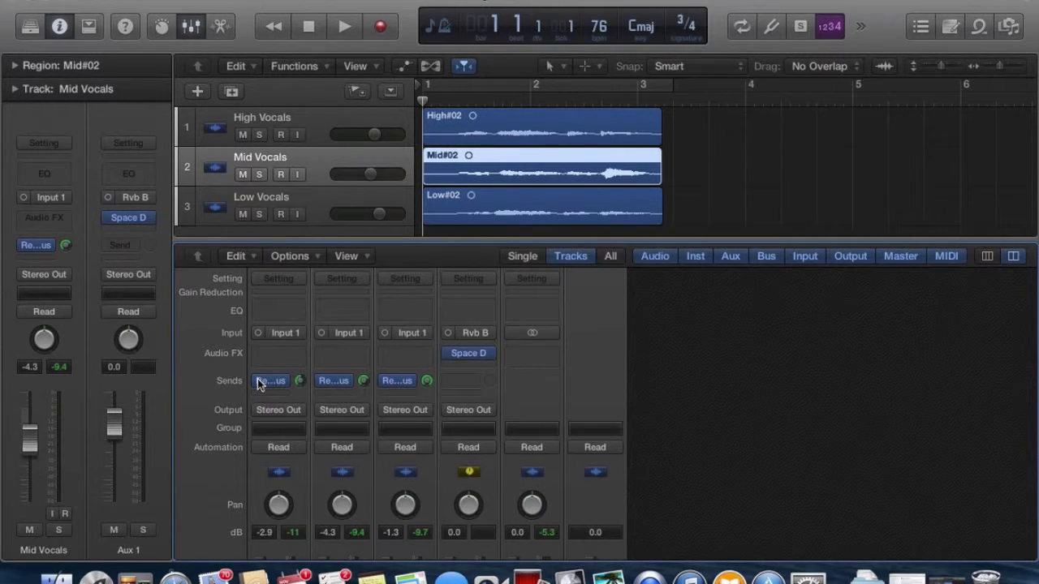
pyautogui.press('space')
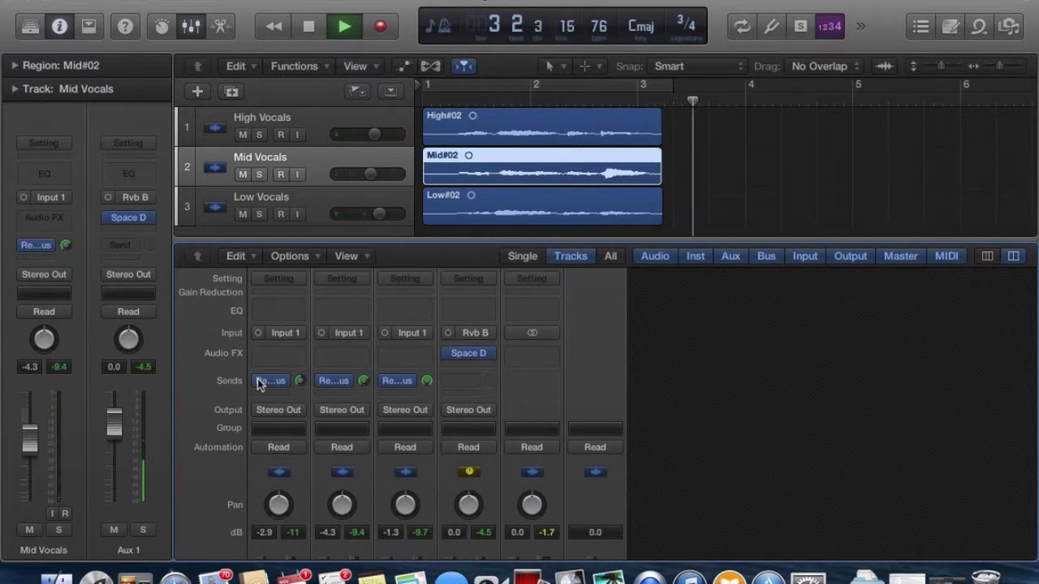
pyautogui.press('space')
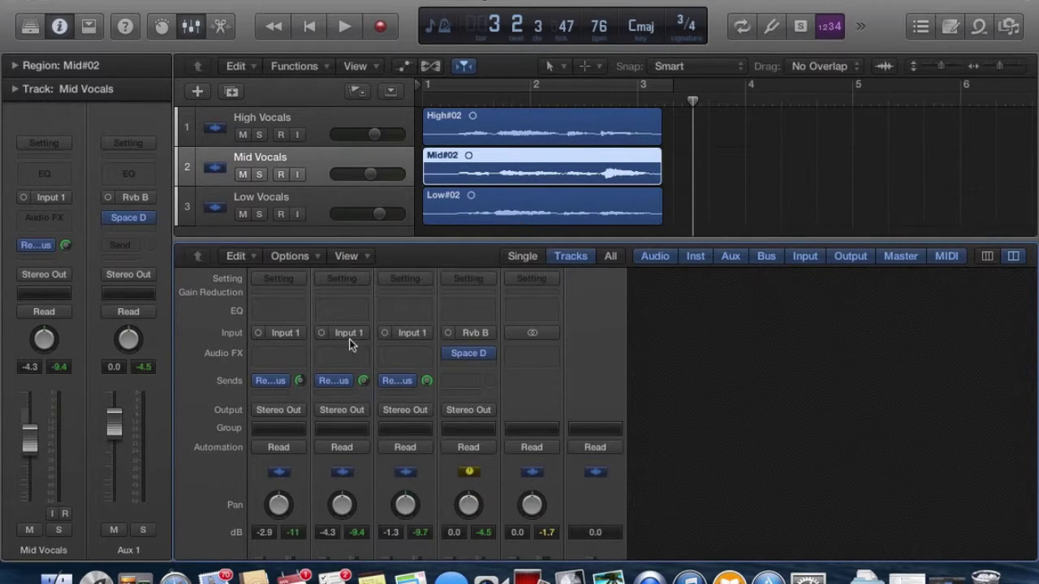
pyautogui.moveTo(342, 378)
pyautogui.scroll(-5, 322, 388)
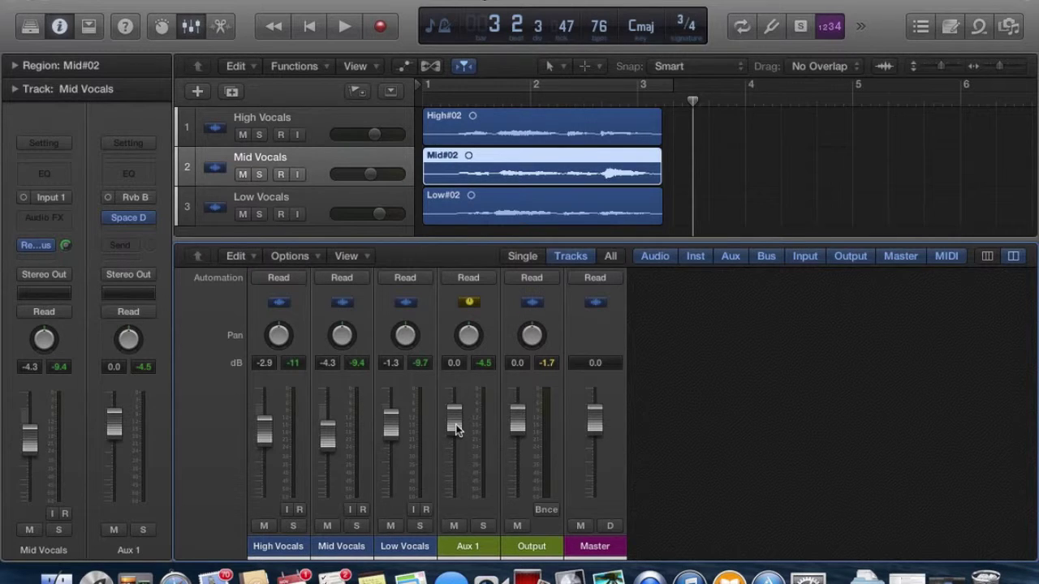
pyautogui.moveTo(455, 430)
pyautogui.mouseDown()
pyautogui.moveTo(452, 476)
pyautogui.moveTo(452, 442)
pyautogui.mouseUp()
# Play from the start, drag the Aux 1 fader well down, then stop at bar 3, beat 1.
pyautogui.press('Return')
pyautogui.press('space')
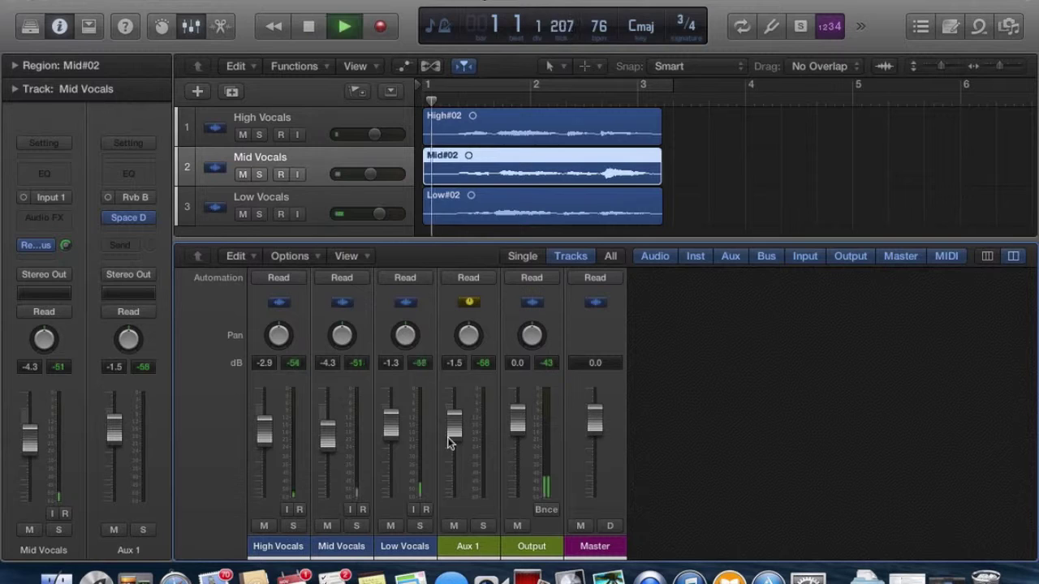
pyautogui.moveTo(454, 427); pyautogui.dragTo(454, 528)
pyautogui.press('space')
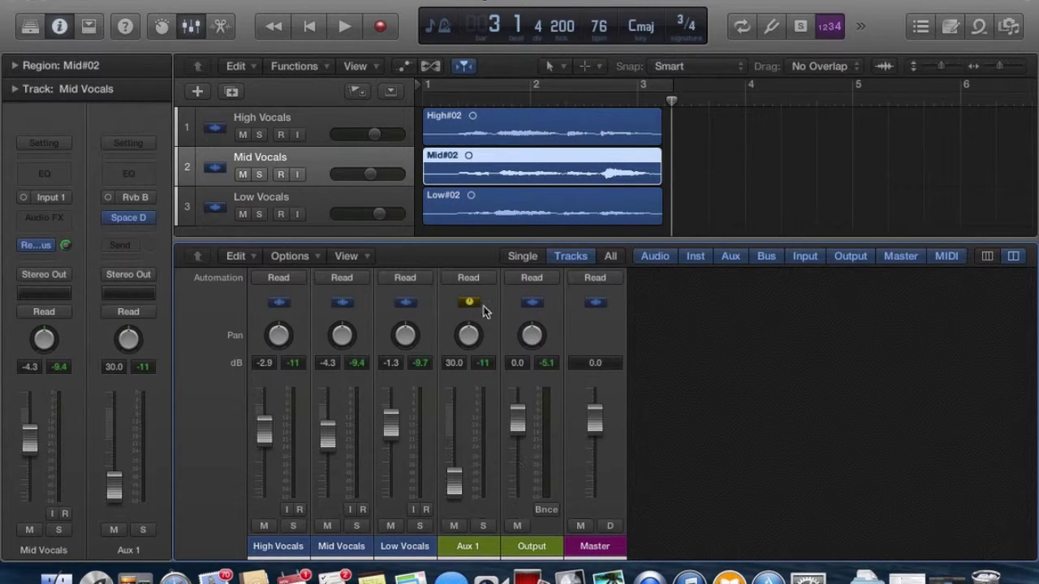
pyautogui.scroll(5, 476, 357)
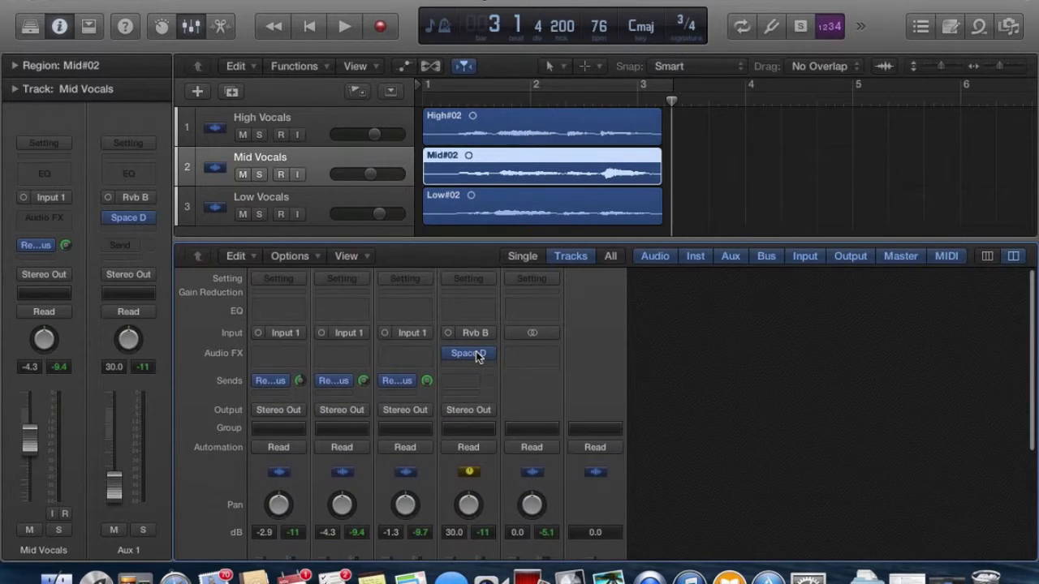